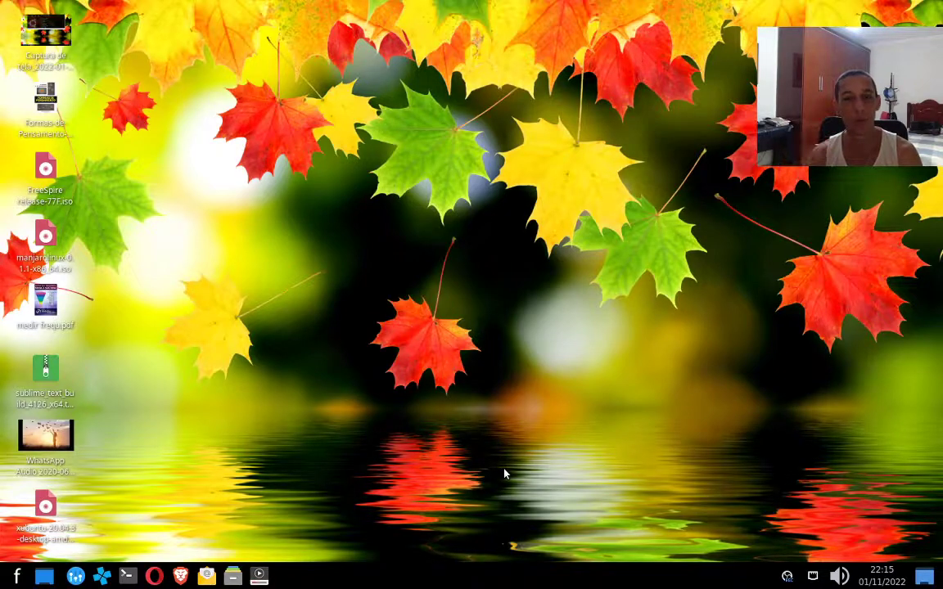
left_click(16, 575)
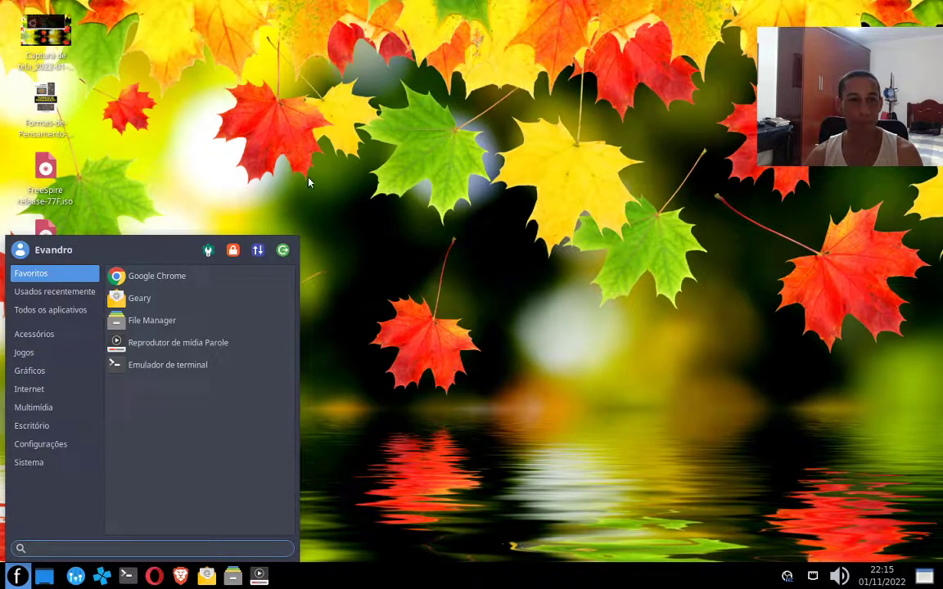
left_click(283, 249)
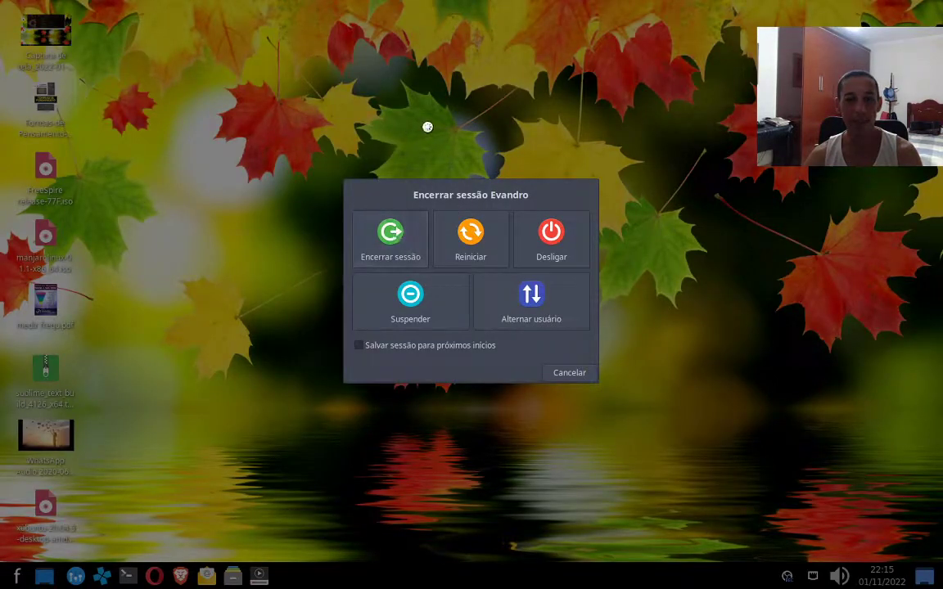
left_click(570, 374)
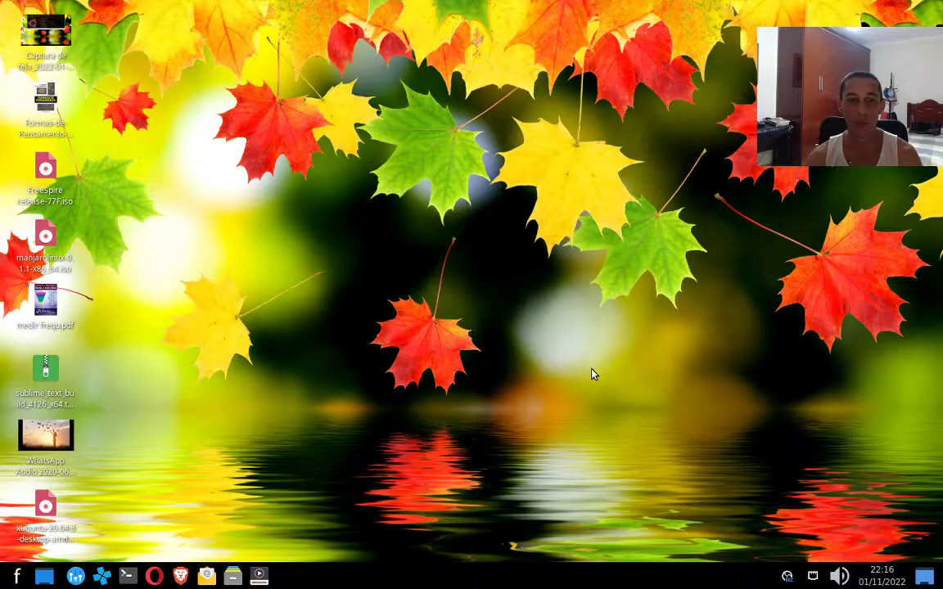
Switch to the VirtualBox Manager and start the Teste Pangolin virtual machine, accepting the change to scaled mode.
left_click(922, 577)
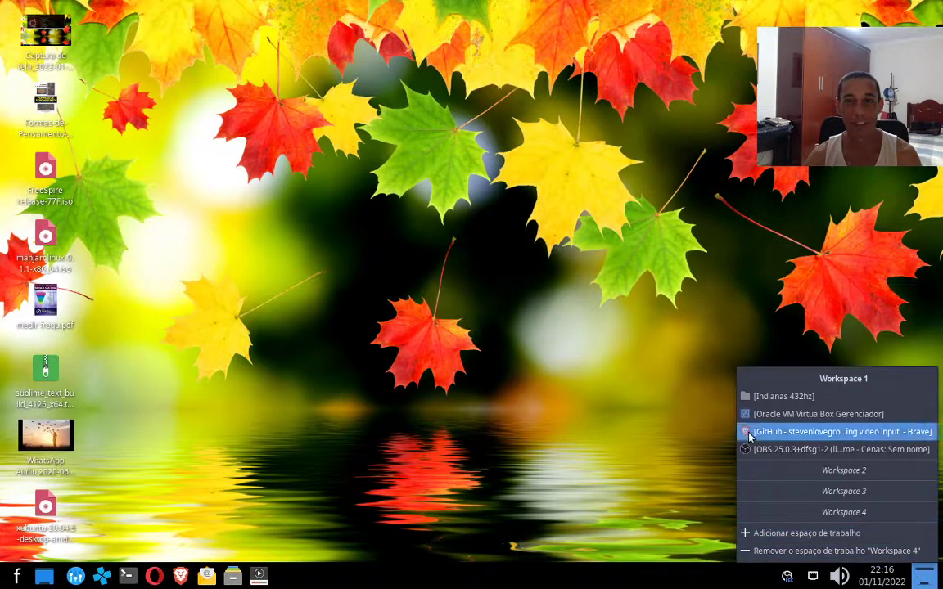
left_click(791, 414)
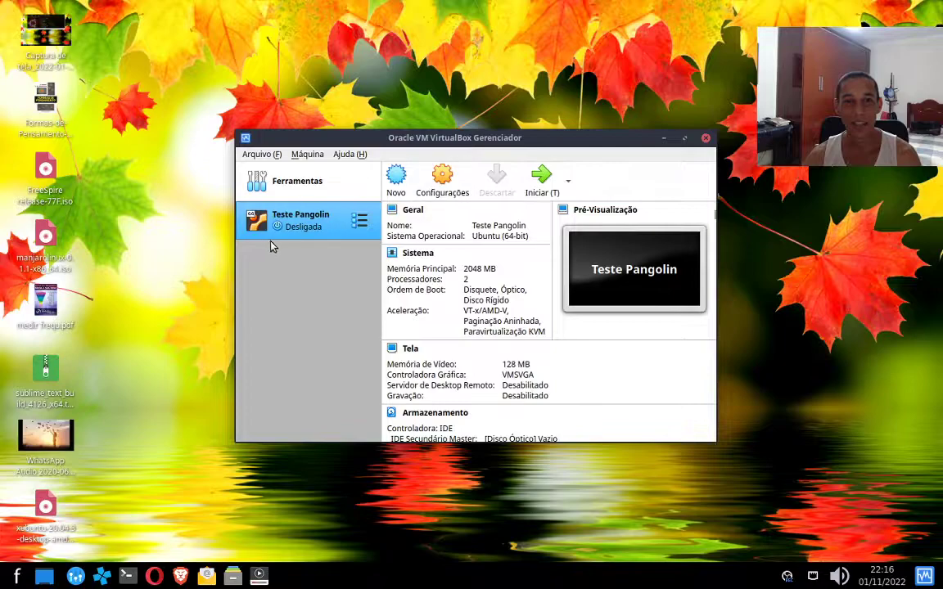
left_click(530, 181)
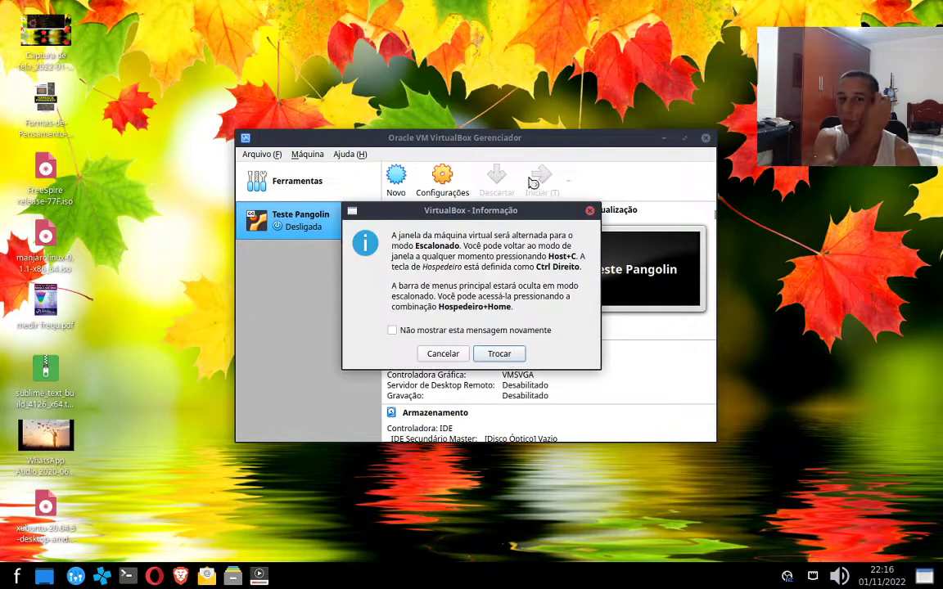
left_click(499, 353)
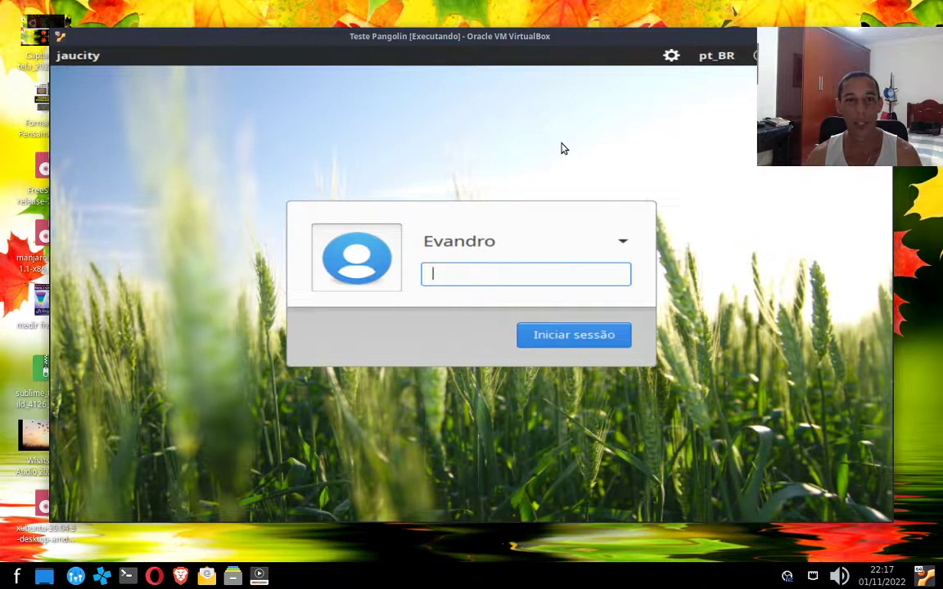
Choose the Pangolin session on the guest's login screen and log in with the account password.
left_click(671, 57)
left_click(579, 96)
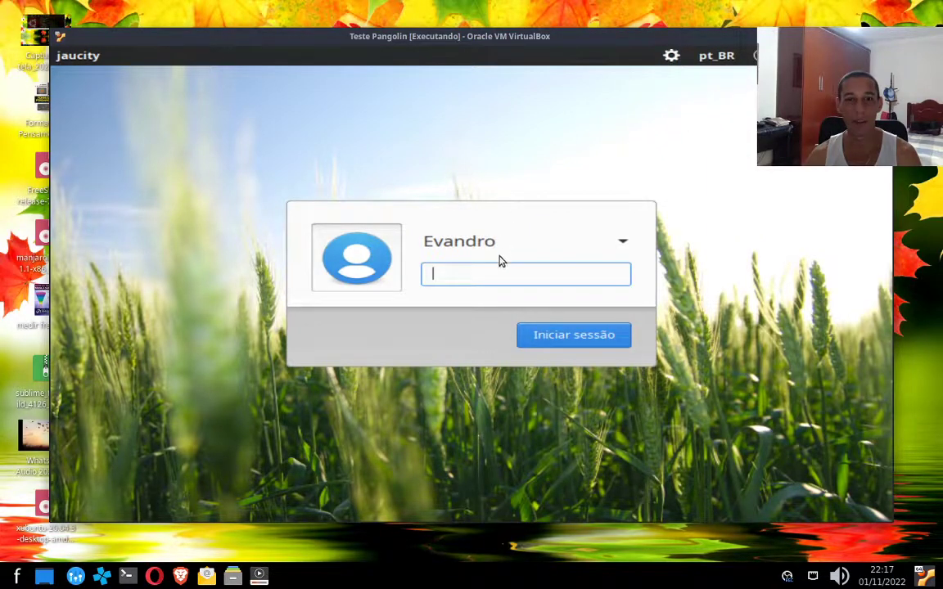
left_click(671, 59)
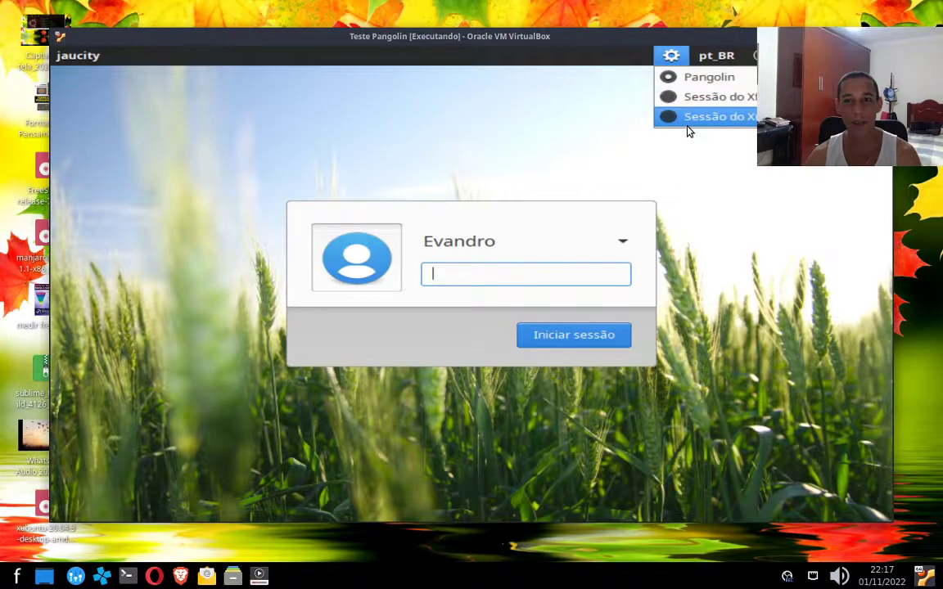
left_click(678, 77)
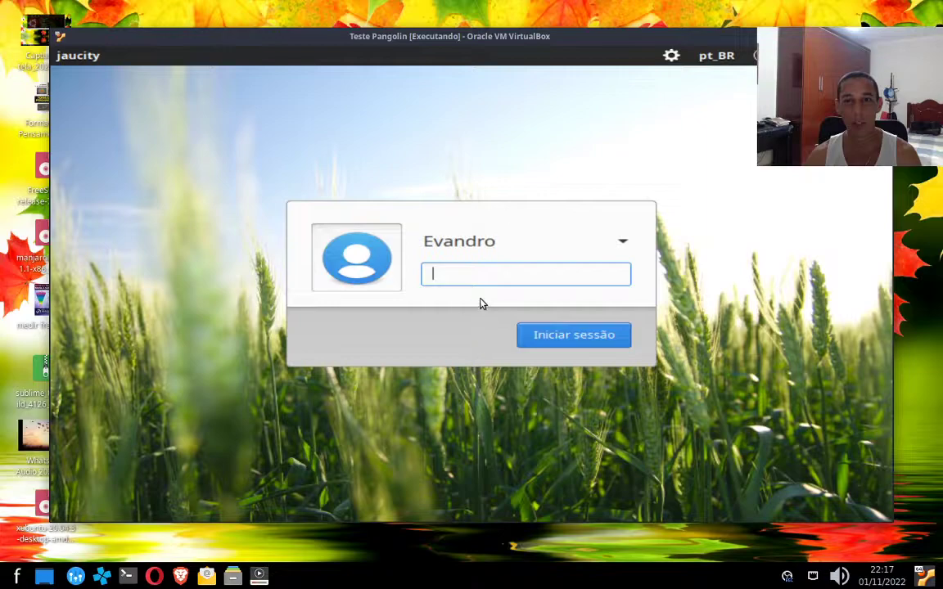
type("***")
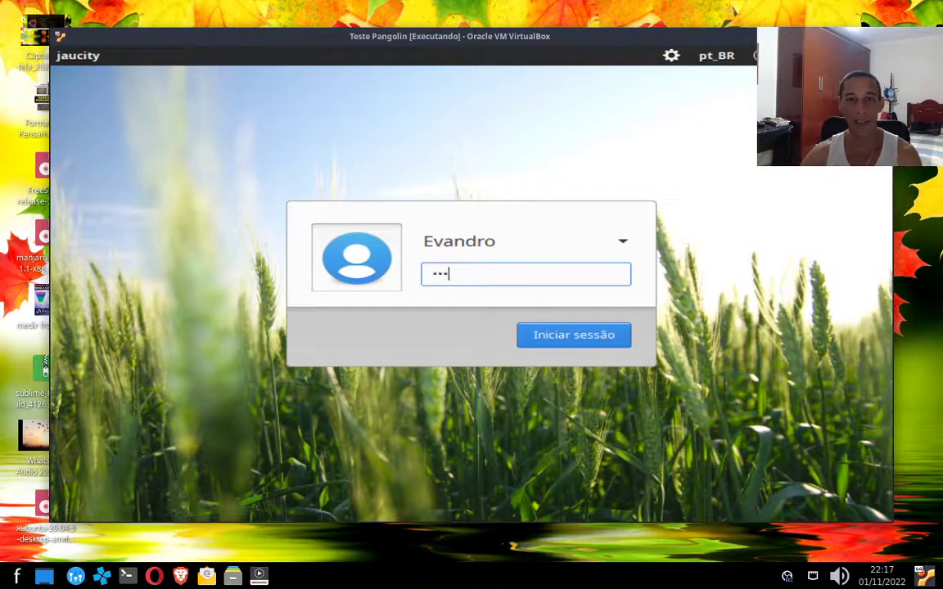
left_click(540, 337)
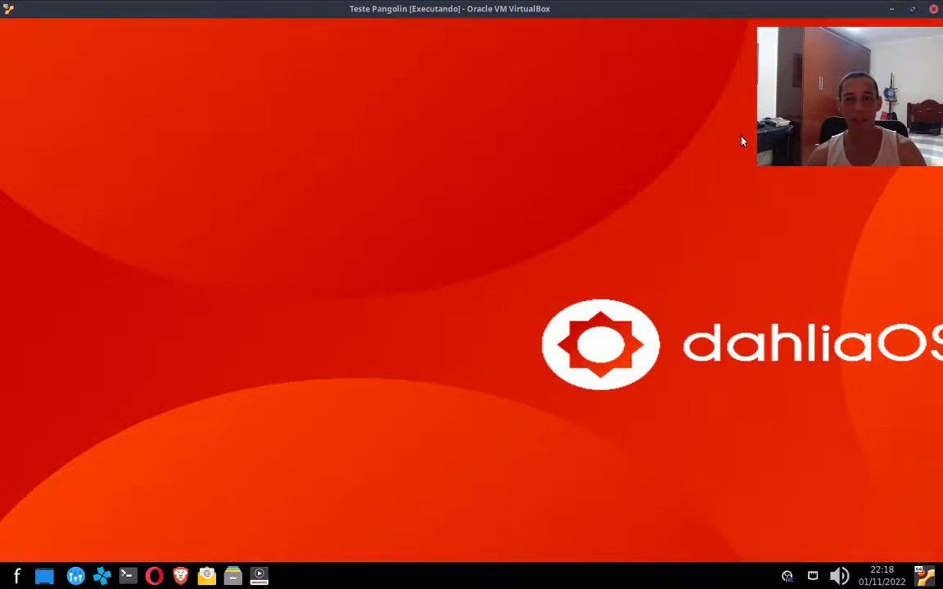
Restore the virtual machine window, power off the Teste Pangolin machine and close the VirtualBox Manager.
left_click(911, 9)
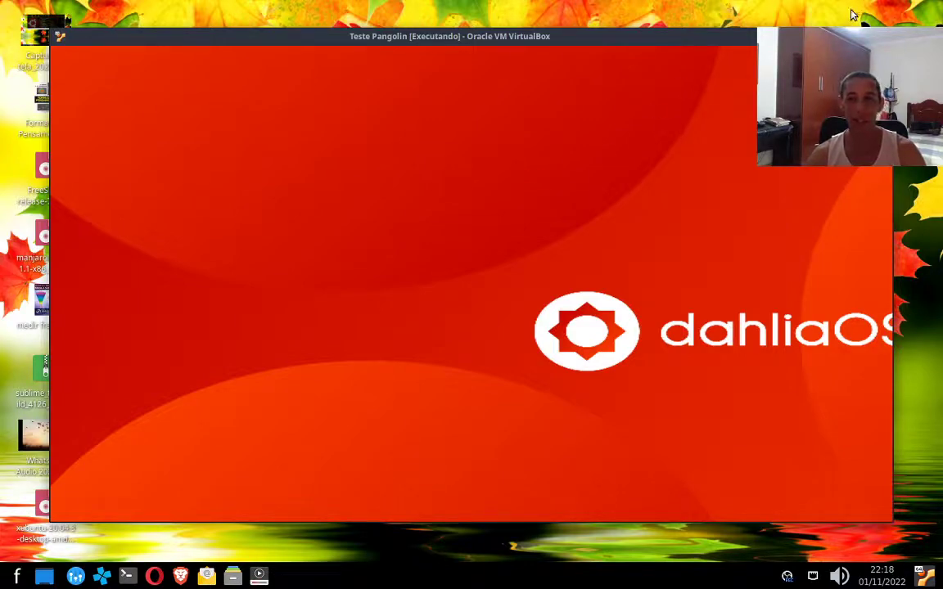
key("alt+F4")
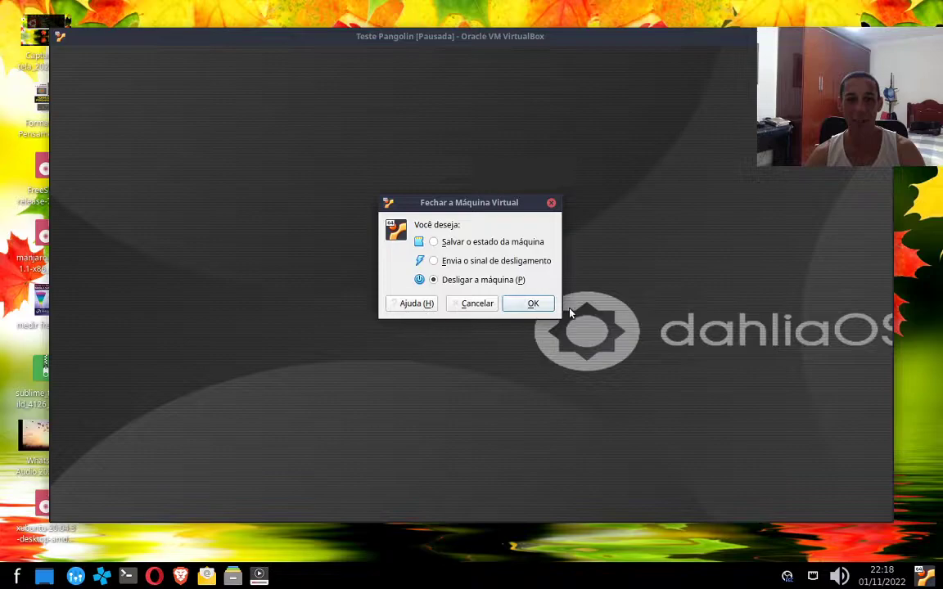
left_click(536, 306)
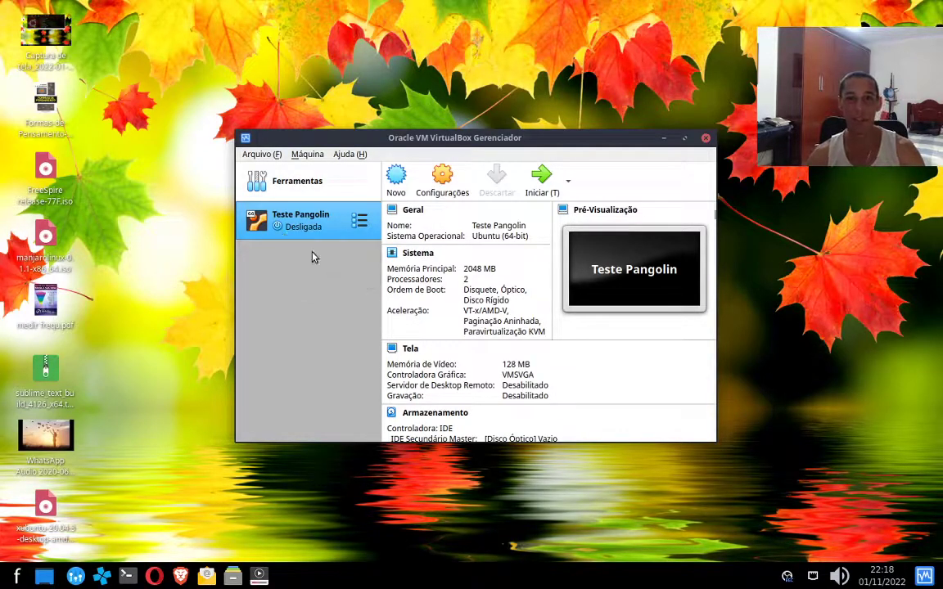
left_click(706, 139)
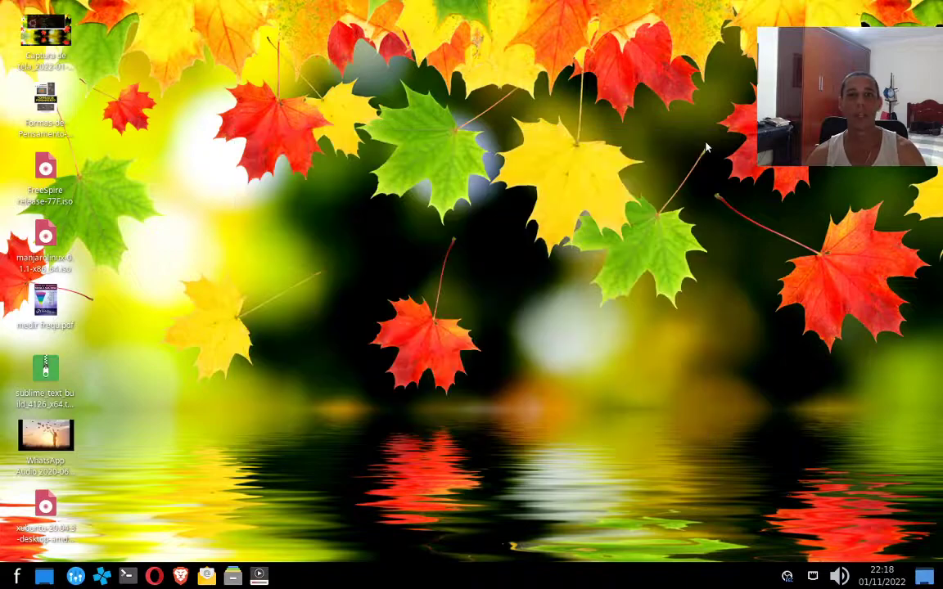
Switch to Brave and examine the Pangolin GitHub repository's README, covering its clone command, dependencies and building instructions.
left_click(938, 575)
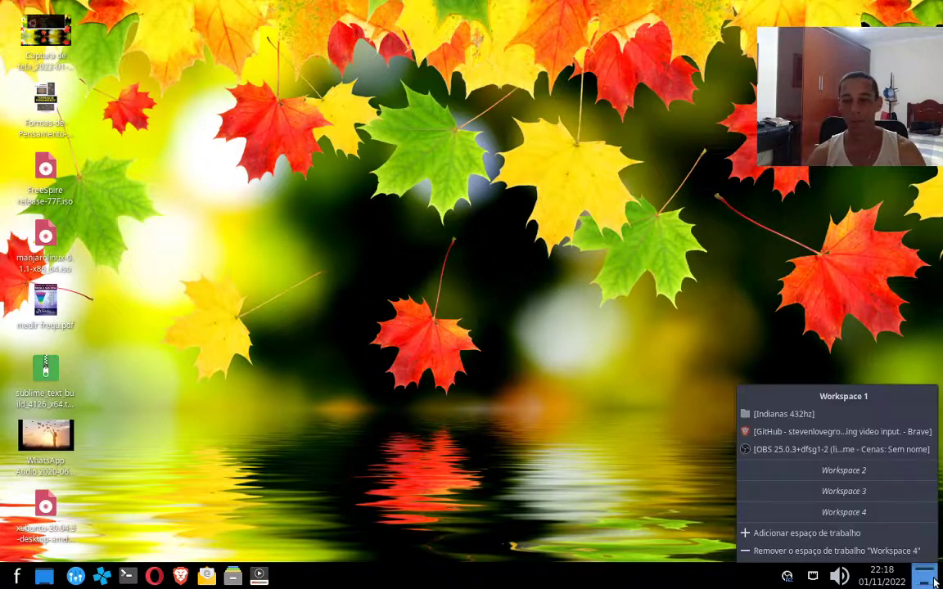
left_click(791, 437)
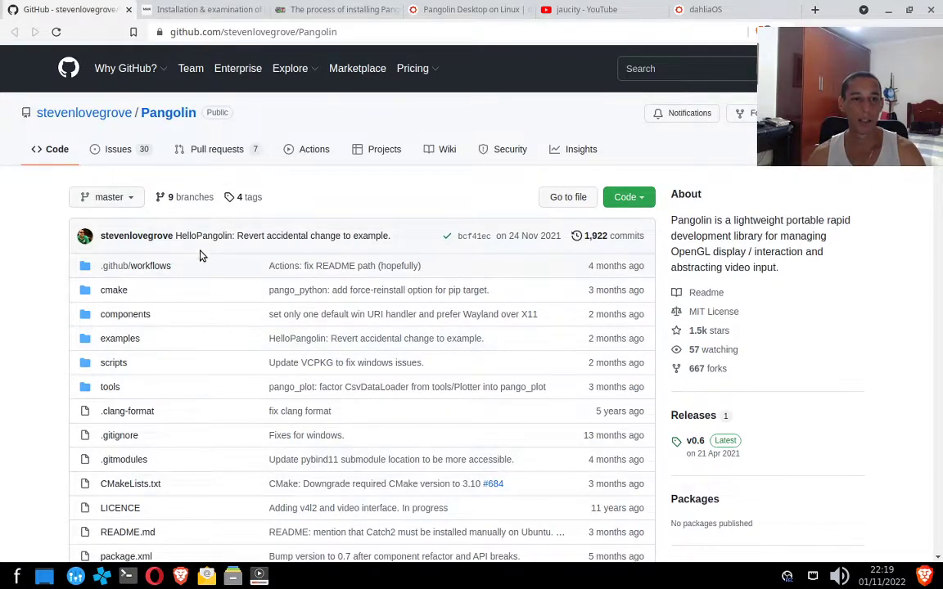
scroll(119, 292, "down", 1)
scroll(119, 292, "down", 1)
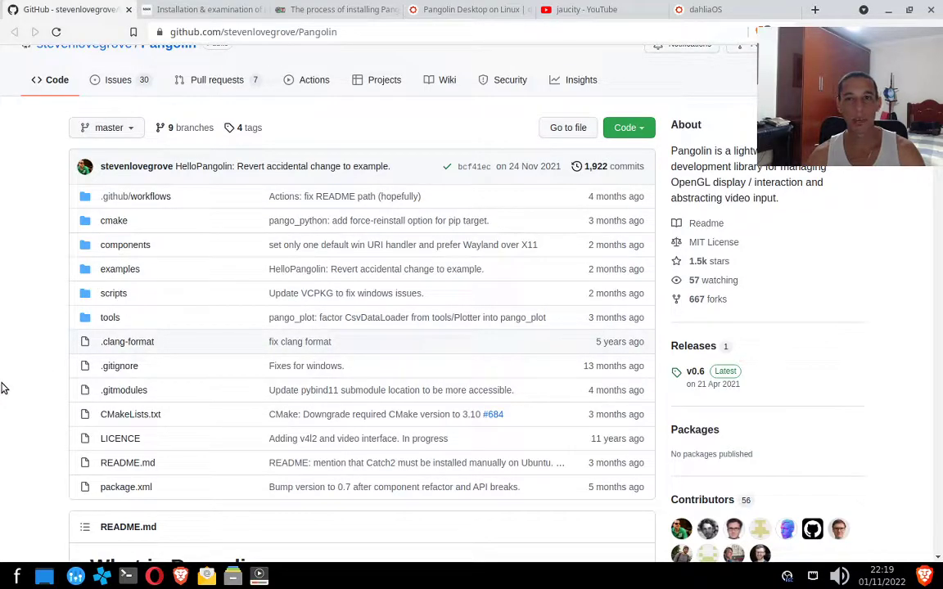
scroll(198, 312, "down", 2)
scroll(52, 391, "down", 1)
scroll(53, 389, "down", 3)
scroll(63, 373, "down", 6)
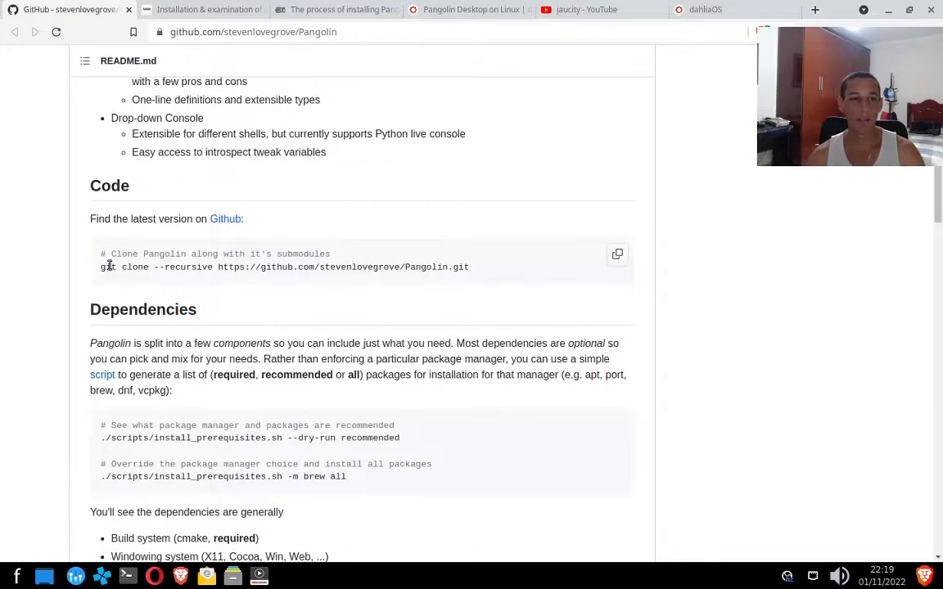
scroll(232, 306, "down", 2)
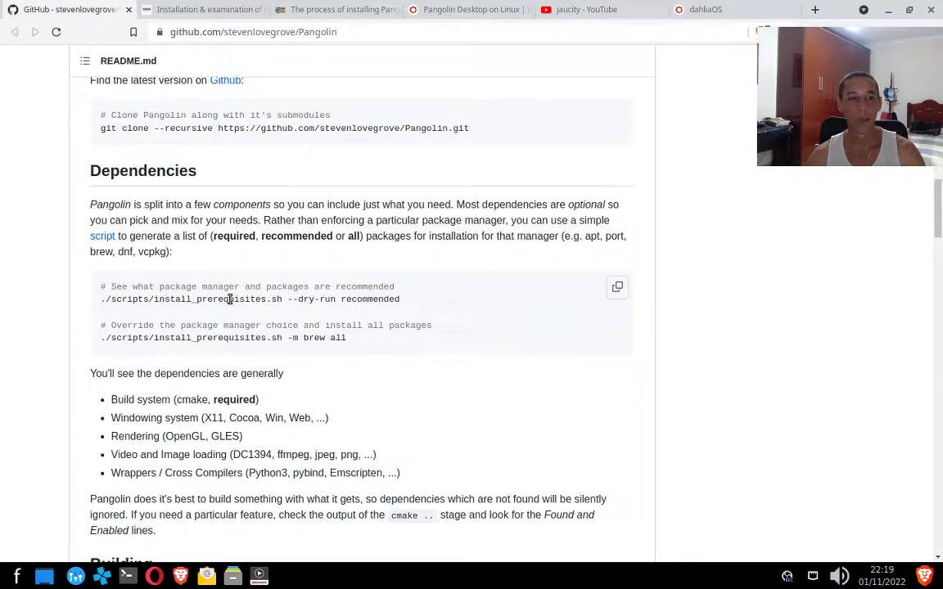
scroll(230, 299, "down", 5)
scroll(231, 305, "down", 4)
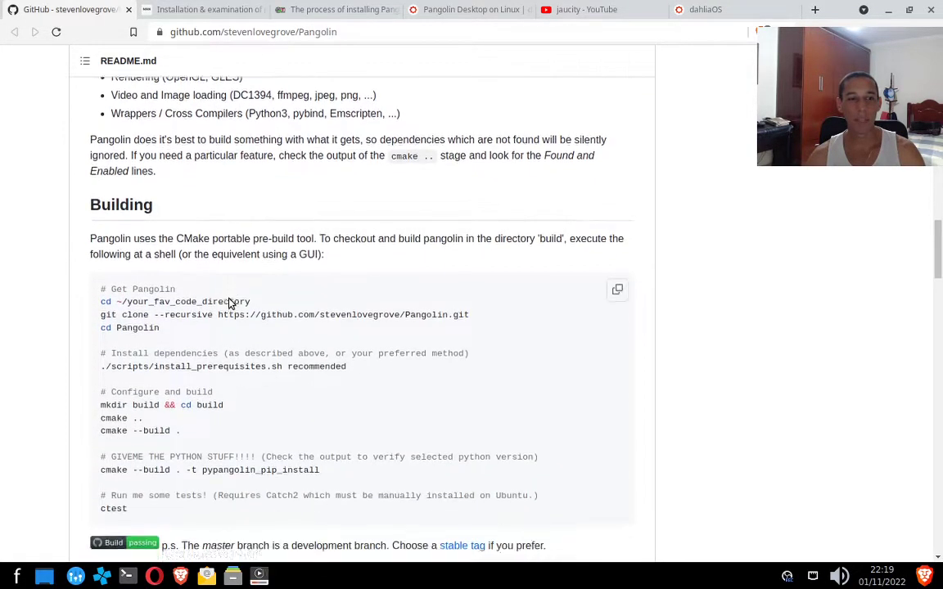
Open the "Installation & examination of pangolin (Ubuntu 20.04)" article and examine its apt-get commands for downloading dependencies.
left_click_drag(937, 295, 199, 12)
left_click(199, 11)
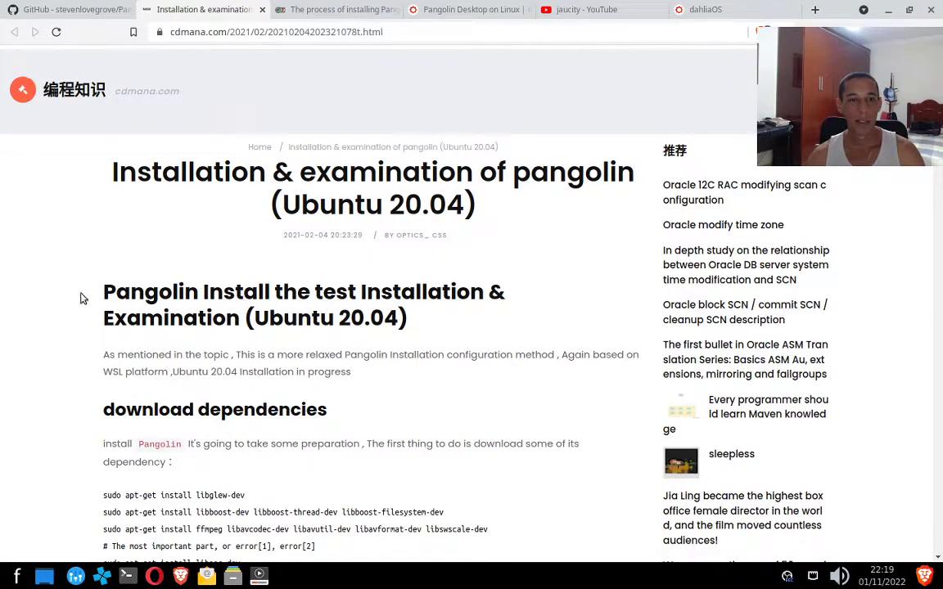
scroll(71, 294, "down", 5)
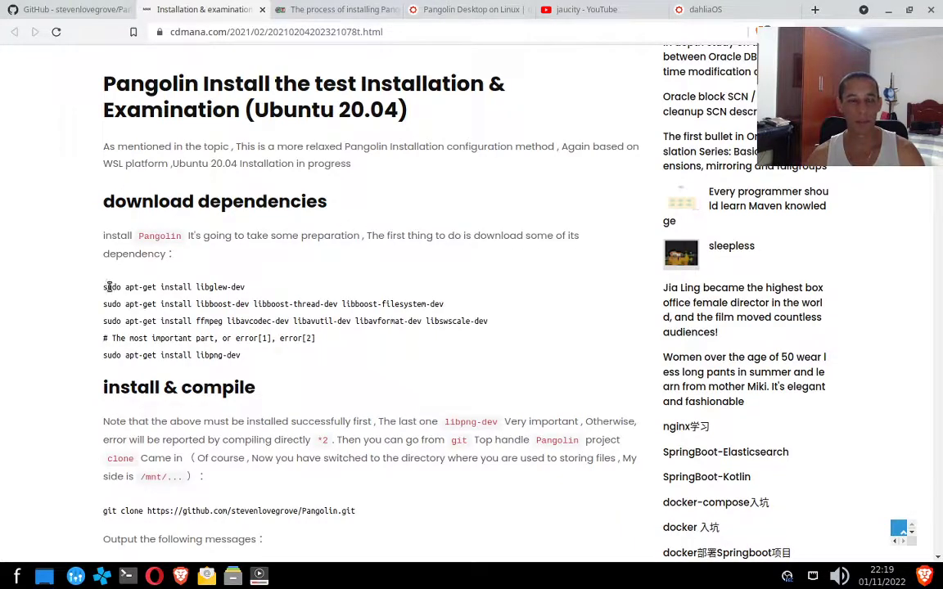
left_click_drag(112, 286, 303, 292)
left_click_drag(125, 304, 187, 316)
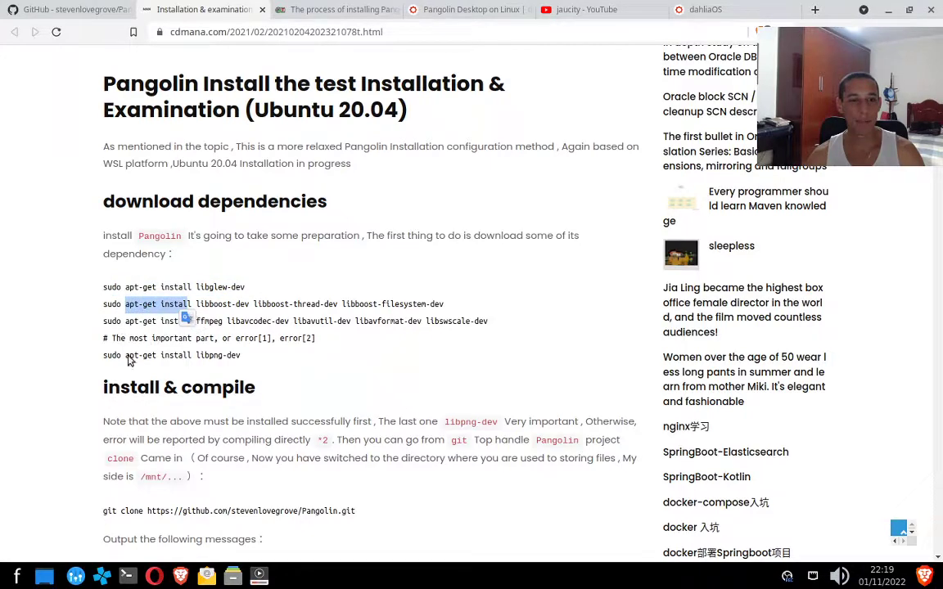
left_click(134, 297)
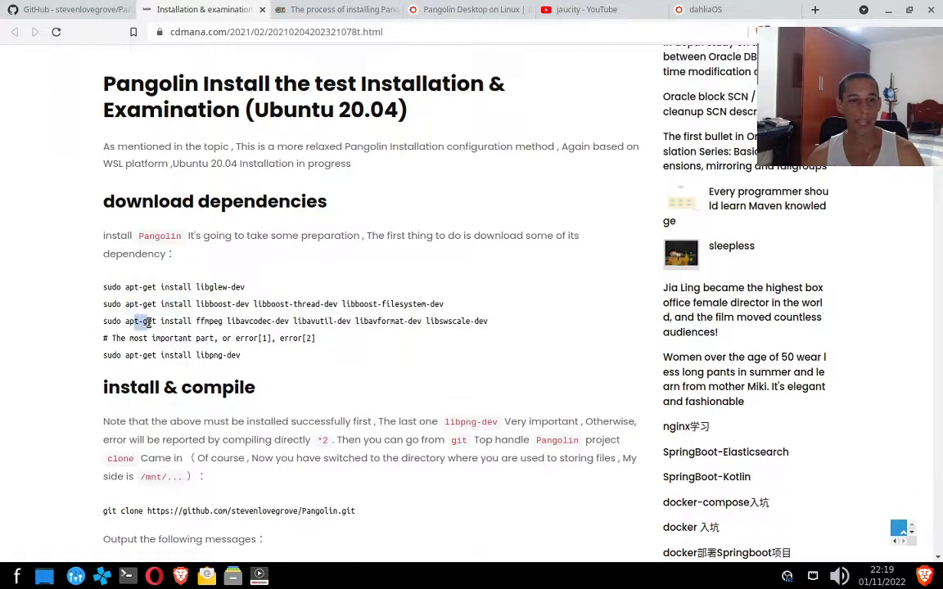
left_click_drag(125, 356, 176, 353)
scroll(43, 331, "down", 4)
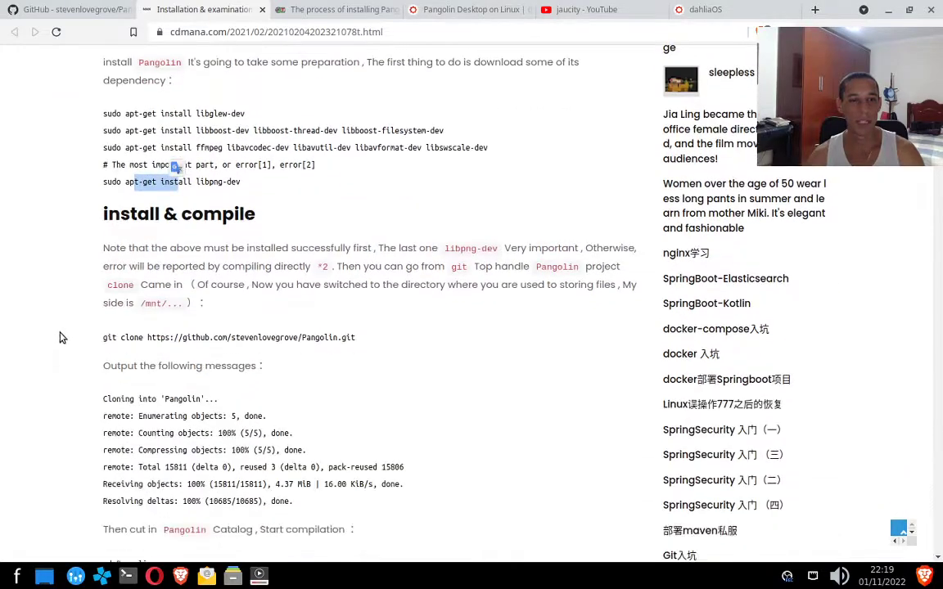
left_click_drag(119, 166, 239, 166)
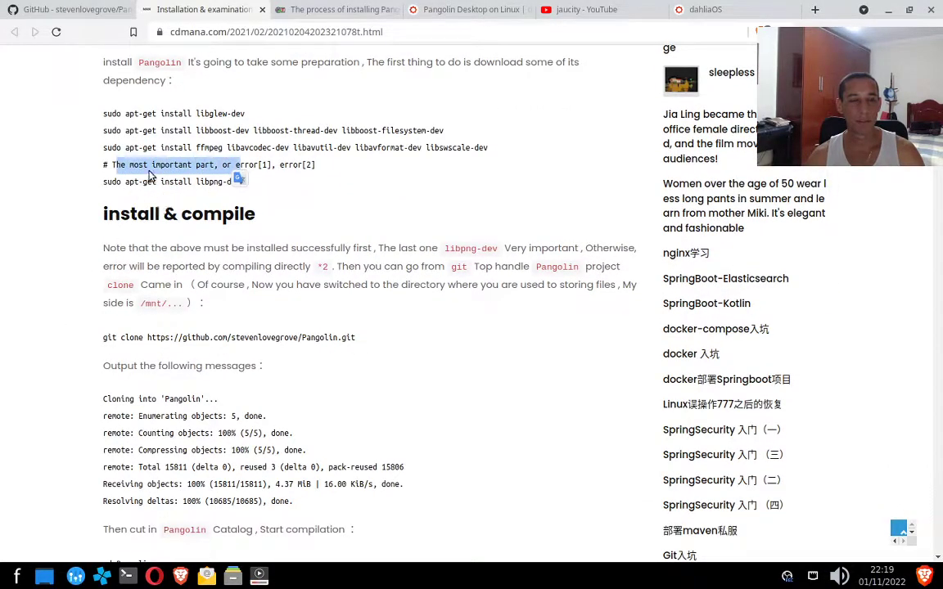
left_click(132, 211)
Examine the article's install & compile section, including the git clone command and the Pangolin build directory commands.
scroll(102, 250, "down", 2)
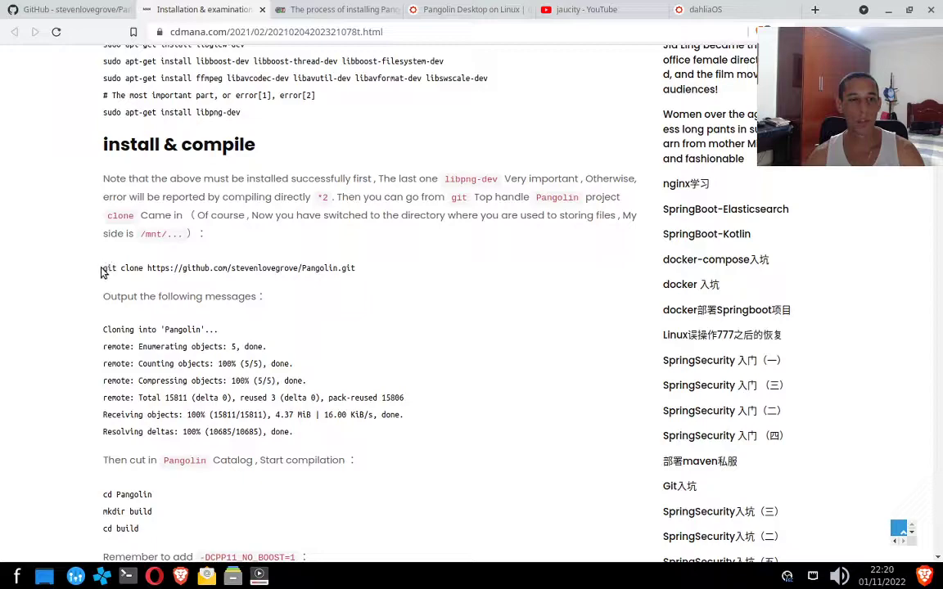
left_click_drag(105, 270, 227, 269)
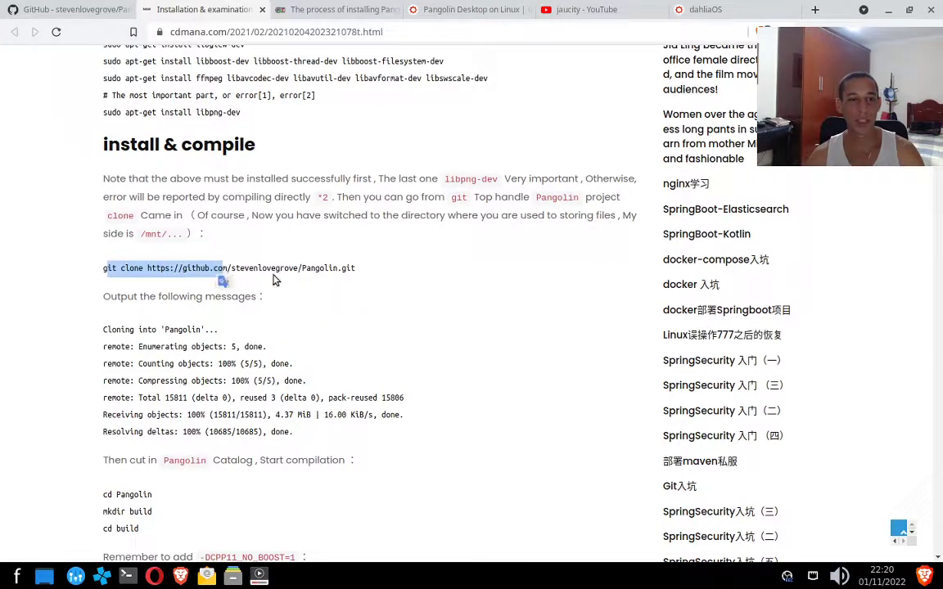
left_click(160, 268)
left_click_drag(116, 268, 255, 268)
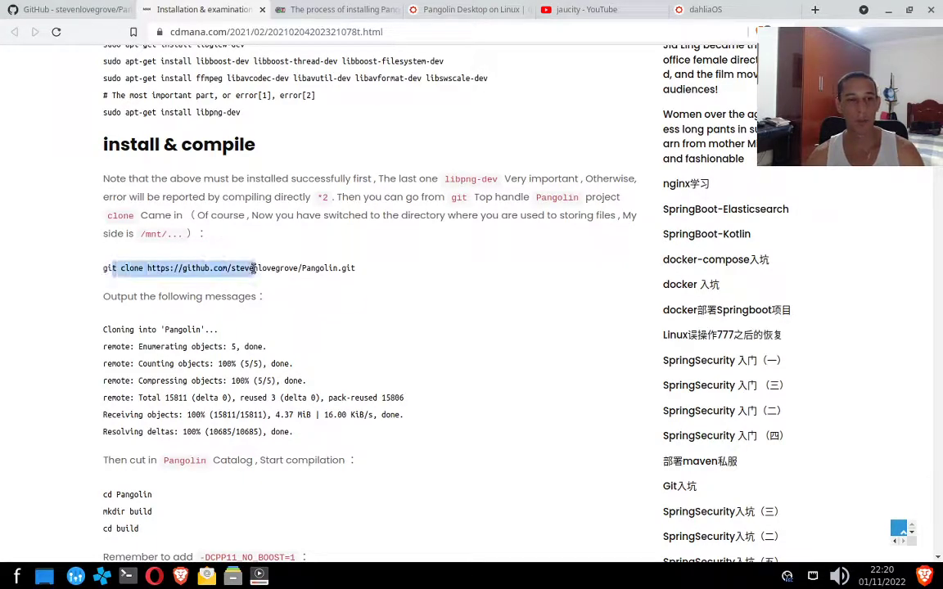
scroll(64, 328, "down", 5)
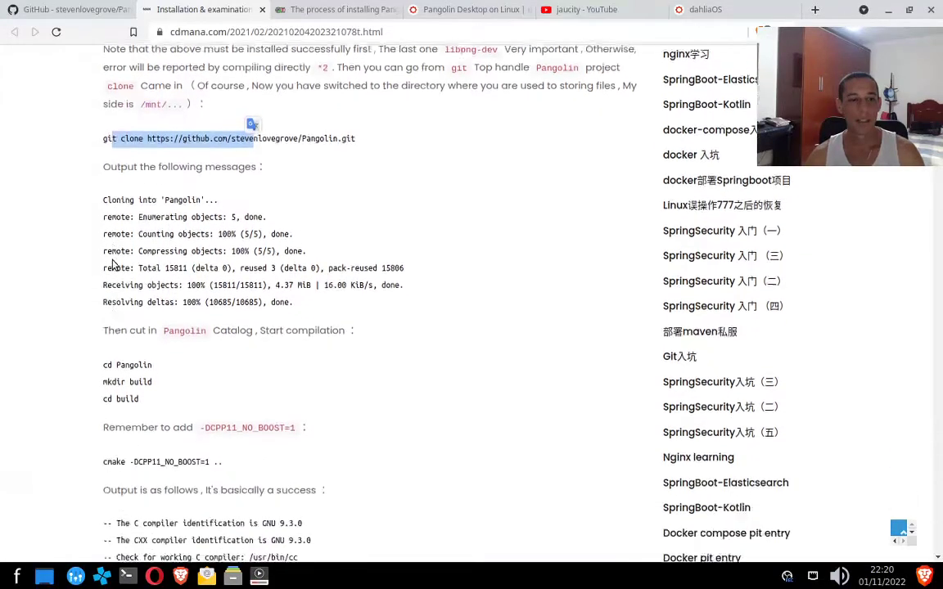
double_click(129, 287)
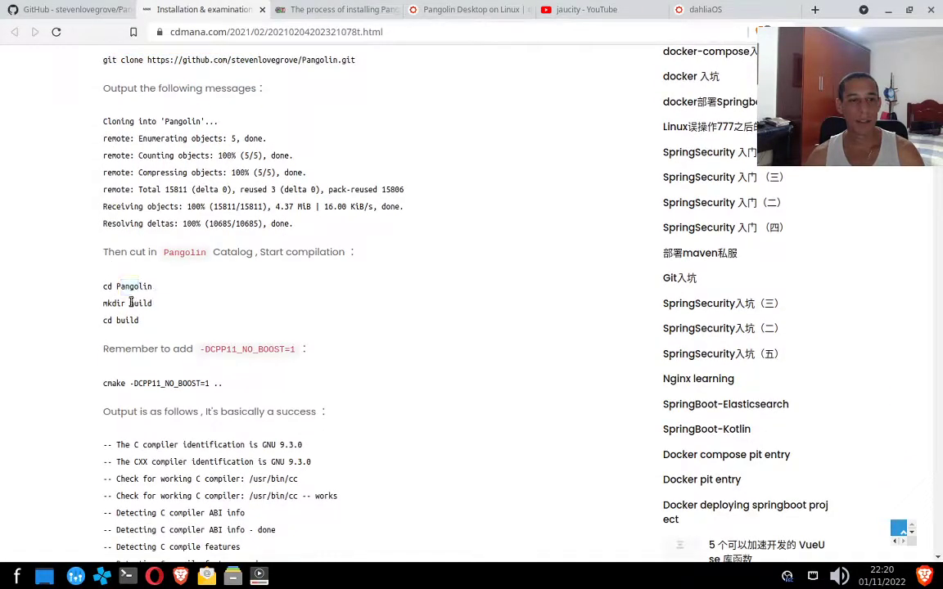